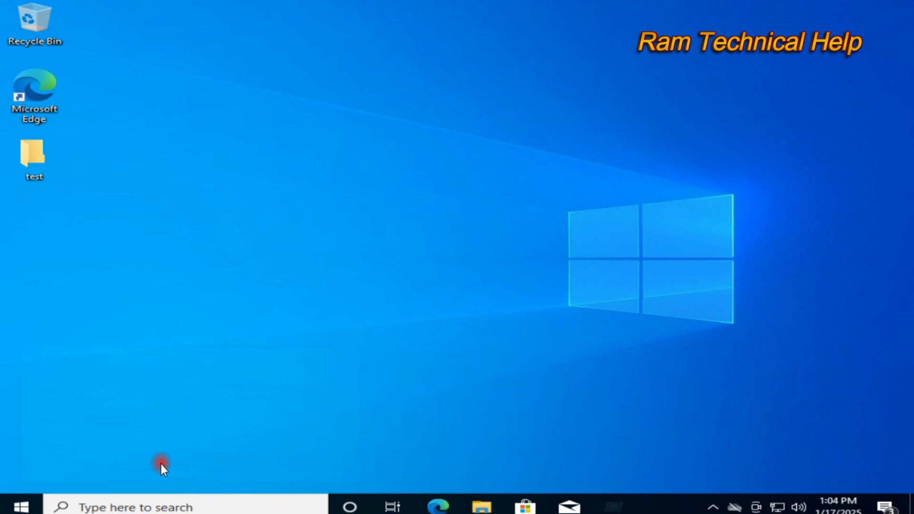
Launch the Local Group Policy Editor by running gpedit.msc.
{"action": "right_click", "coordinate": [22, 508]}
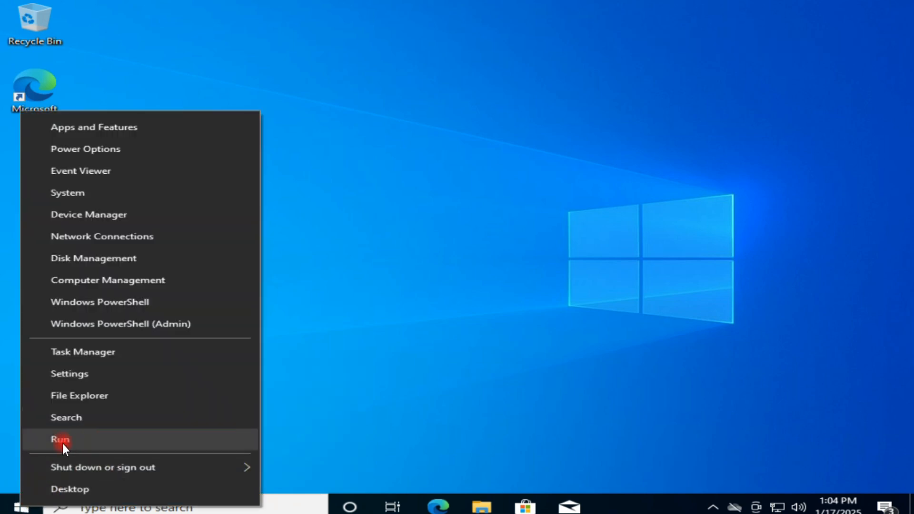
{"action": "left_click", "coordinate": [76, 442]}
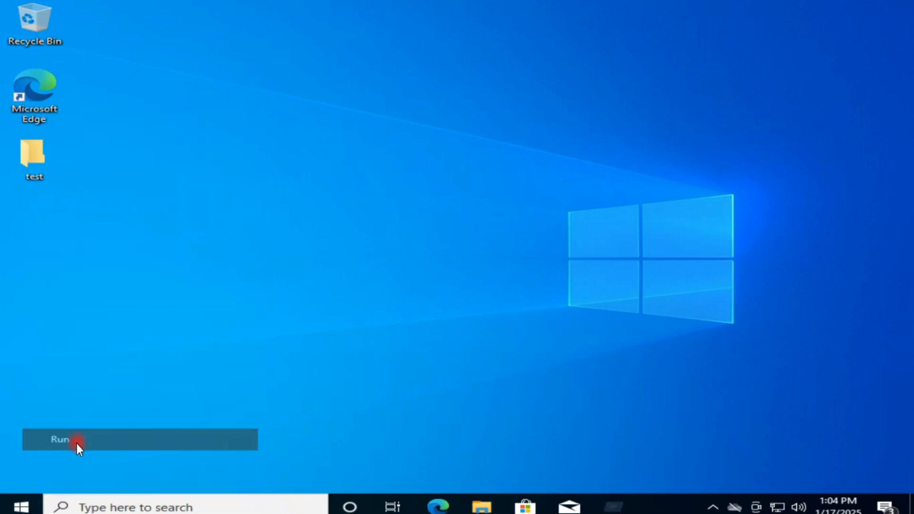
{"action": "type", "text": "gpedit"}
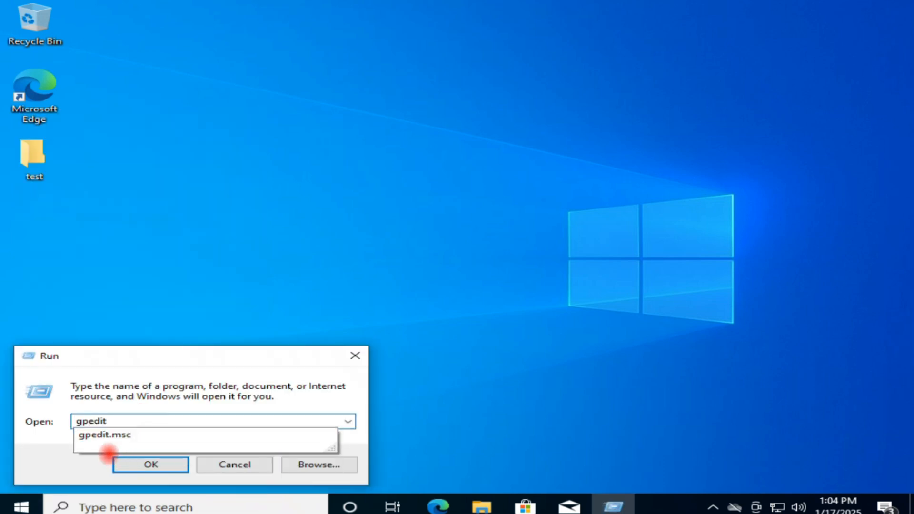
{"action": "key", "text": "Down"}
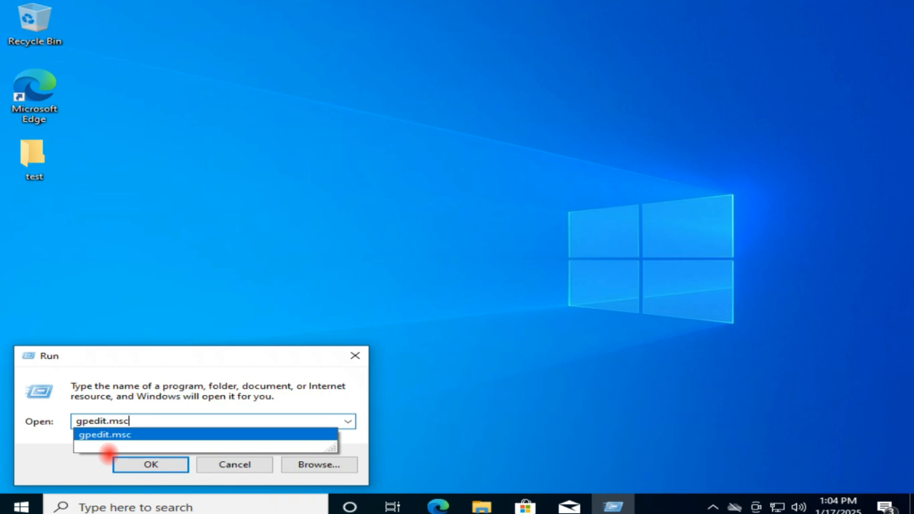
{"action": "left_click", "coordinate": [50, 447]}
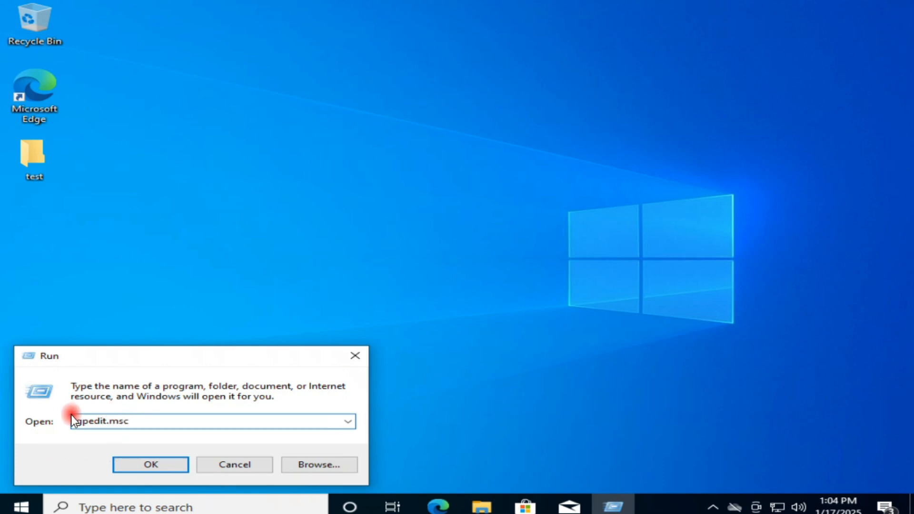
{"action": "left_click", "coordinate": [161, 463]}
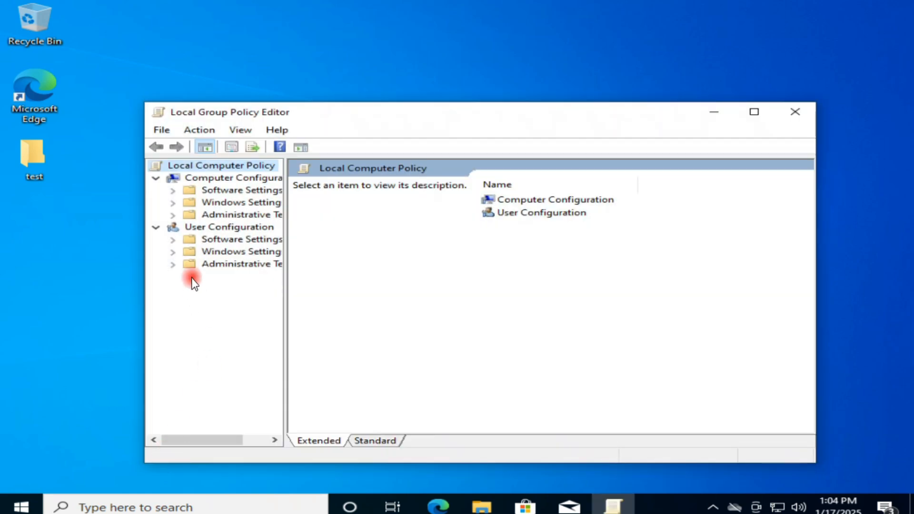
Expand the Windows Components folder under Computer Configuration > Administrative Templates.
{"action": "left_click_drag", "start_coordinate": [284, 292], "coordinate": [384, 306]}
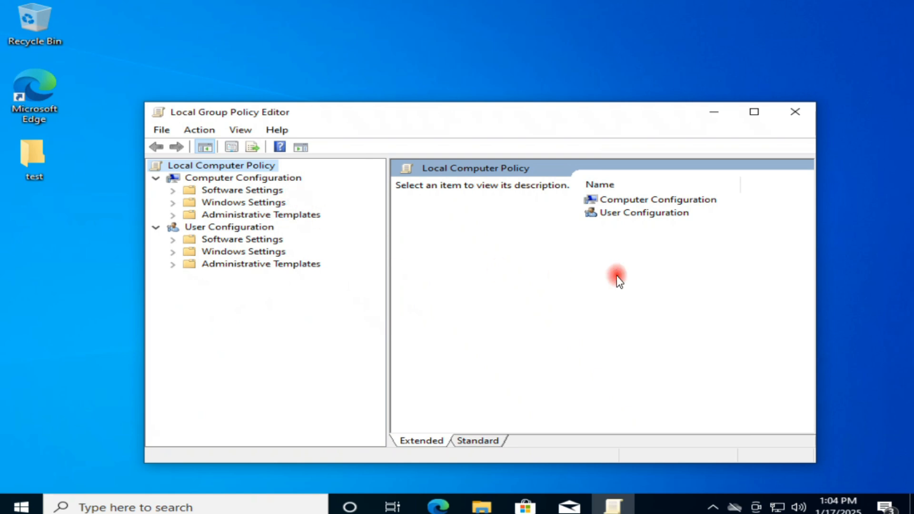
{"action": "left_click_drag", "start_coordinate": [529, 102], "coordinate": [522, 16]}
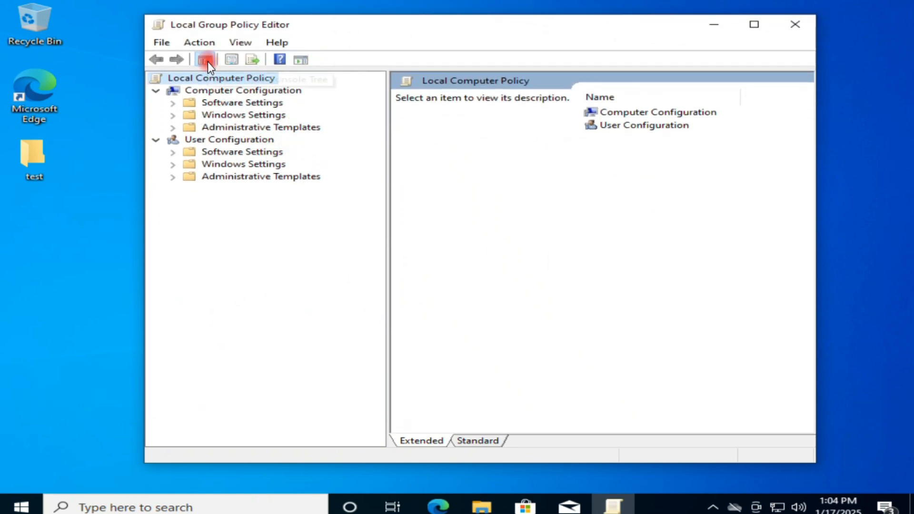
{"action": "left_click", "coordinate": [193, 93]}
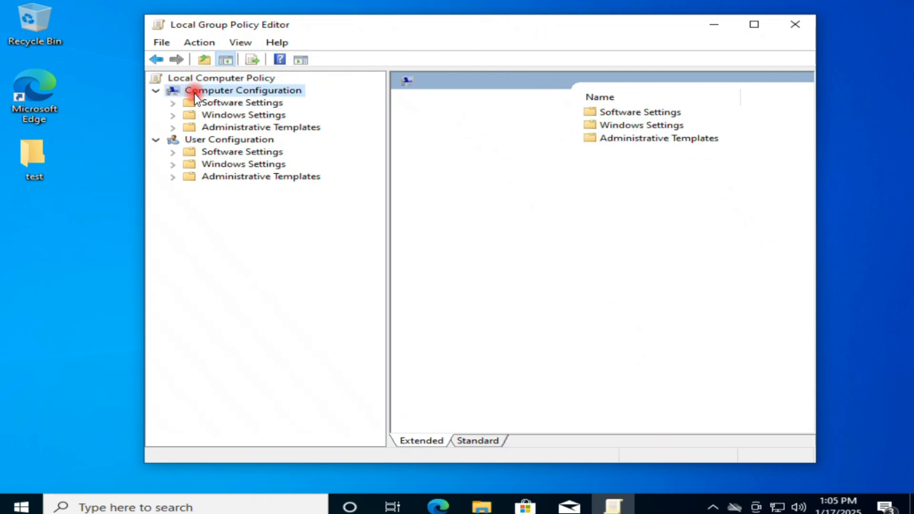
{"action": "left_click", "coordinate": [248, 128]}
{"action": "left_click", "coordinate": [173, 129]}
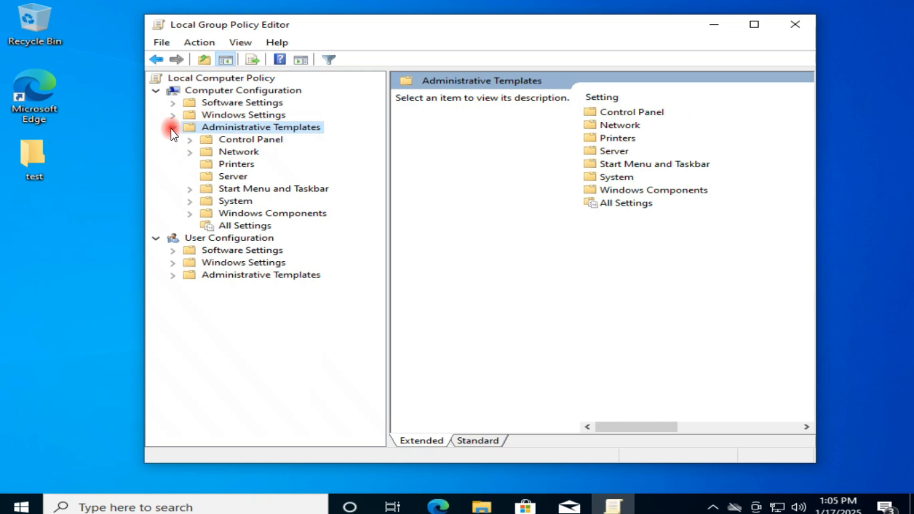
{"action": "left_click", "coordinate": [240, 213]}
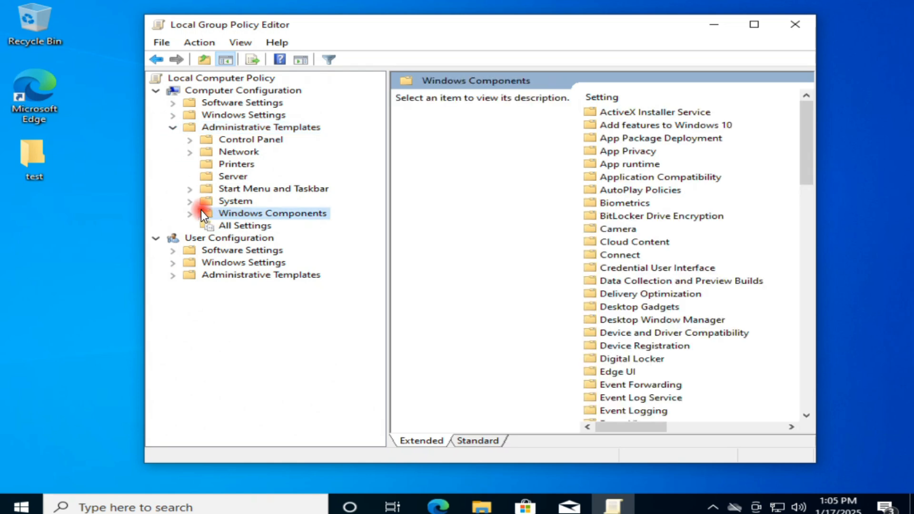
{"action": "left_click", "coordinate": [189, 214]}
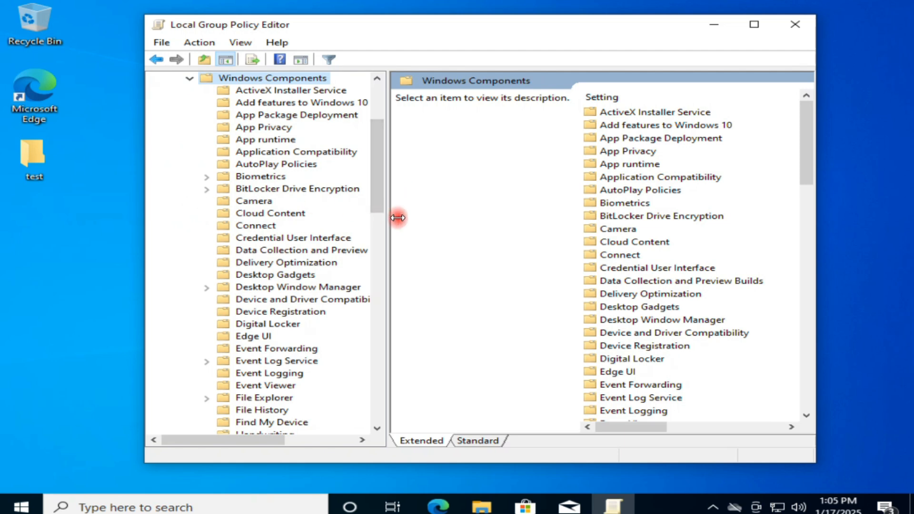
Open the Connections policies within Remote Desktop Services > Remote Desktop Session Host.
{"action": "left_click_drag", "start_coordinate": [398, 218], "coordinate": [443, 220]}
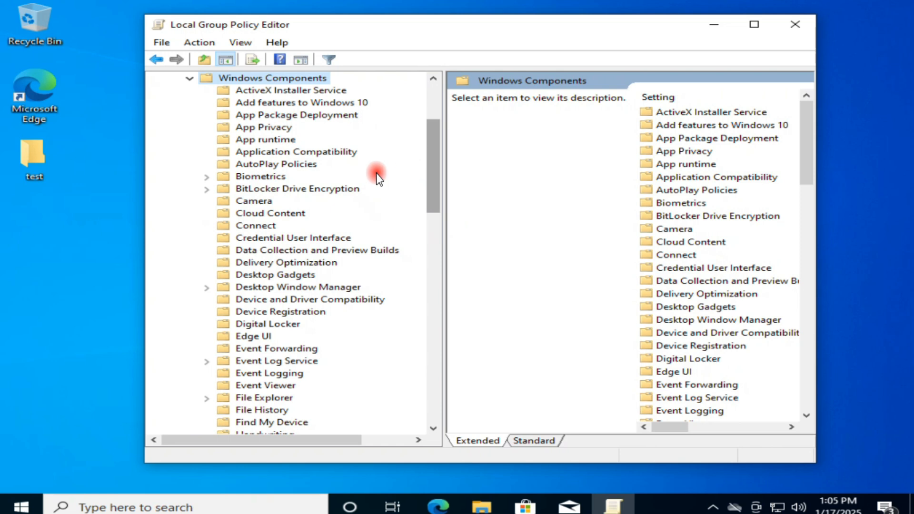
{"action": "left_click", "coordinate": [293, 153]}
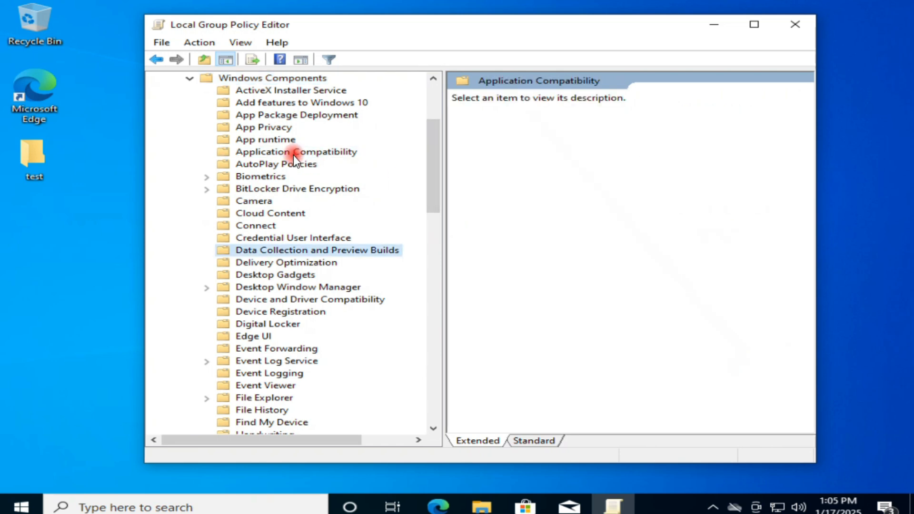
{"action": "key", "text": "r"}
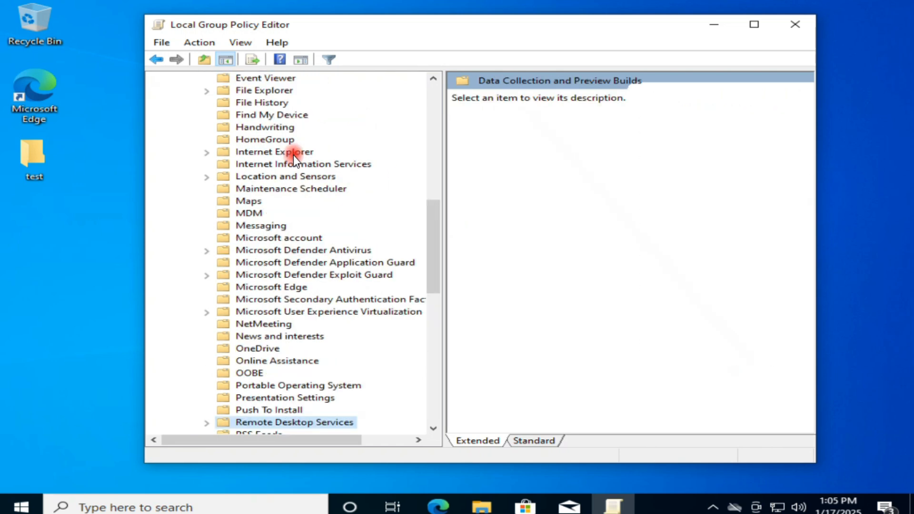
{"action": "scroll", "coordinate": [302, 247], "scroll_direction": "down", "scroll_amount": 3}
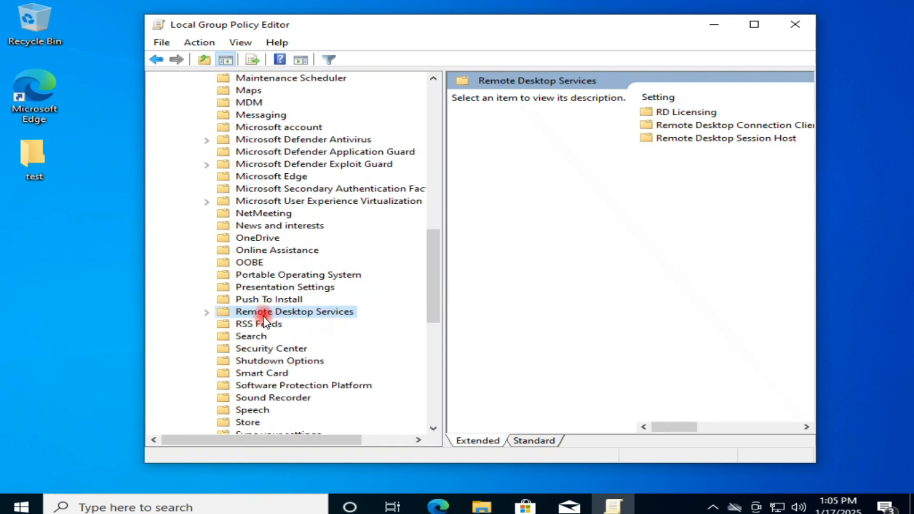
{"action": "left_click", "coordinate": [207, 312]}
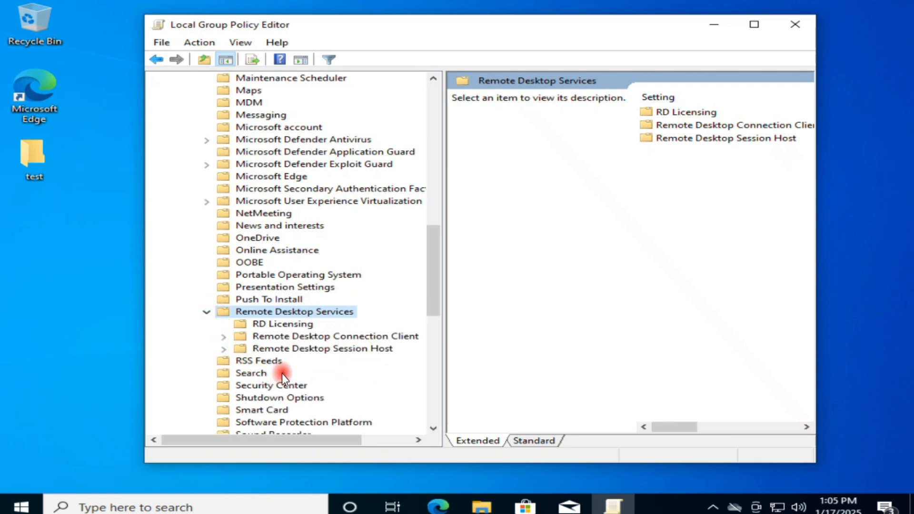
{"action": "left_click", "coordinate": [293, 347]}
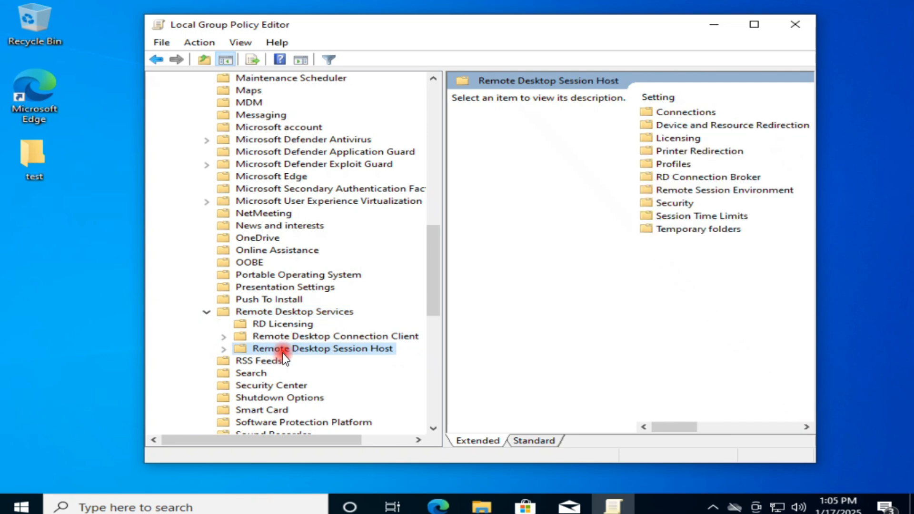
{"action": "left_click", "coordinate": [224, 350]}
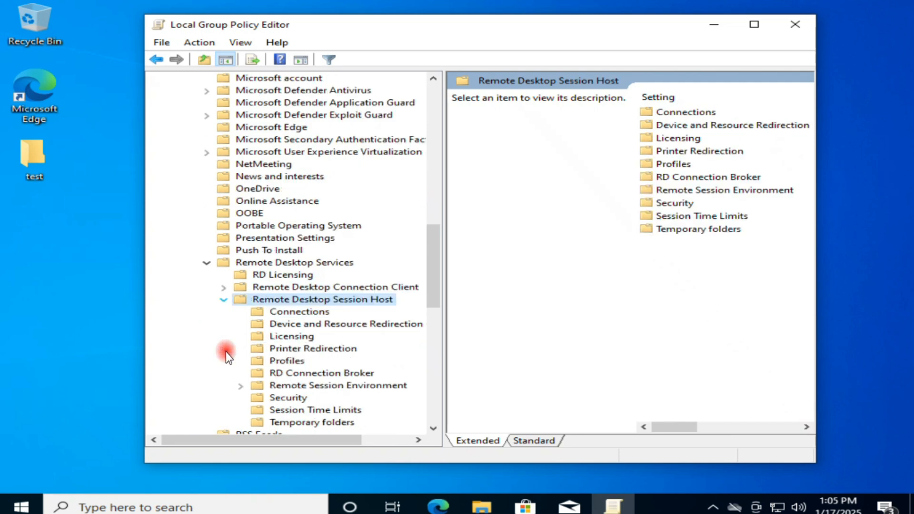
{"action": "left_click", "coordinate": [312, 313]}
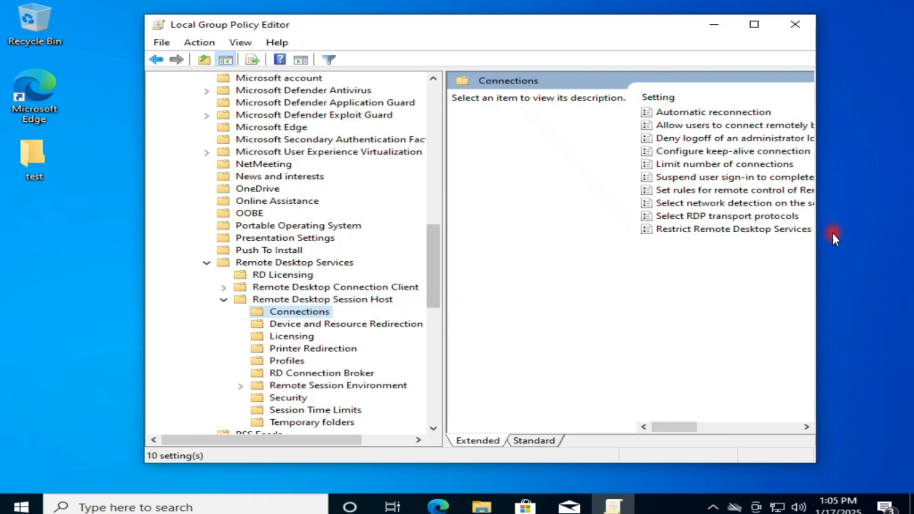
Open the "Limit number of connections" policy for editing, with the State column of the policy list in view.
{"action": "left_click_drag", "start_coordinate": [669, 427], "coordinate": [609, 423]}
{"action": "left_click_drag", "start_coordinate": [444, 308], "coordinate": [285, 302]}
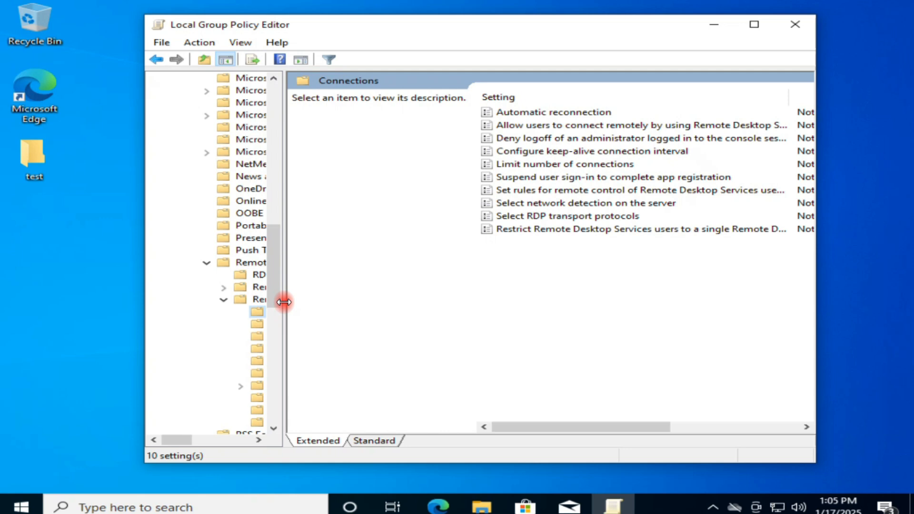
{"action": "left_click_drag", "start_coordinate": [569, 426], "coordinate": [560, 400]}
{"action": "left_click", "coordinate": [539, 164]}
{"action": "left_click", "coordinate": [553, 230]}
{"action": "left_click", "coordinate": [515, 165]}
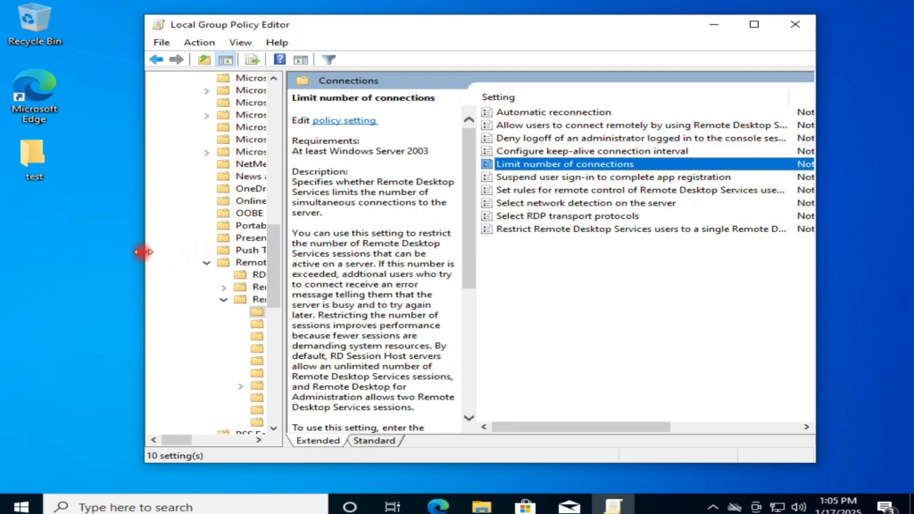
{"action": "left_click_drag", "start_coordinate": [143, 252], "coordinate": [55, 252]}
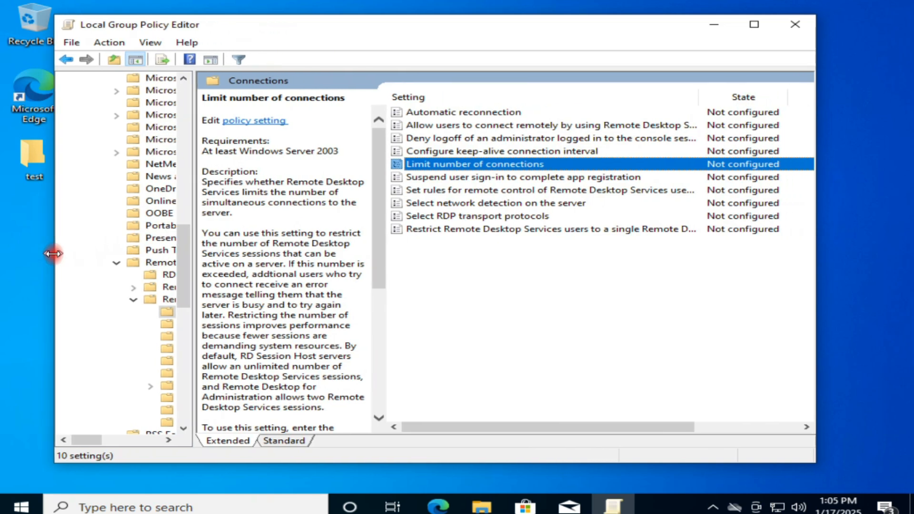
{"action": "right_click", "coordinate": [428, 164]}
{"action": "left_click", "coordinate": [456, 170]}
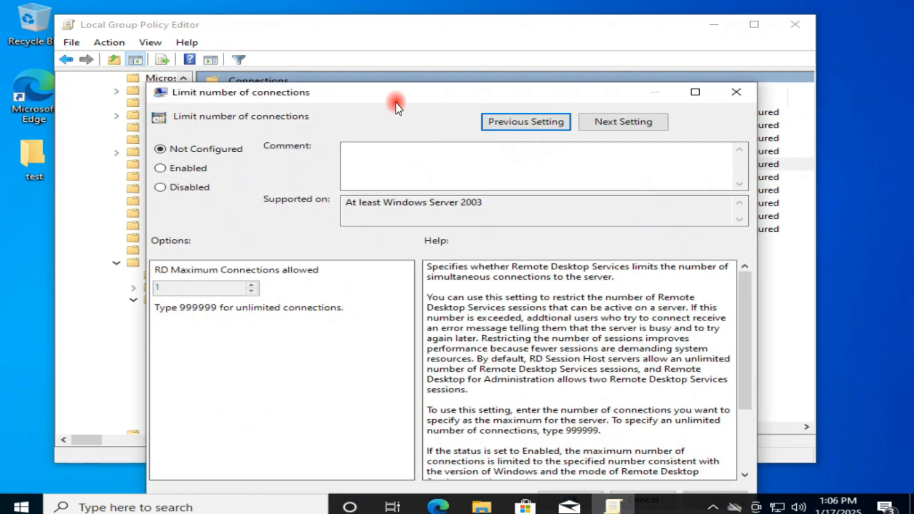
Enable the "Limit number of connections" policy with RD Maximum Connections allowed set to 999999, and save it.
{"action": "left_click_drag", "start_coordinate": [396, 101], "coordinate": [395, 80]}
{"action": "left_click", "coordinate": [160, 147]}
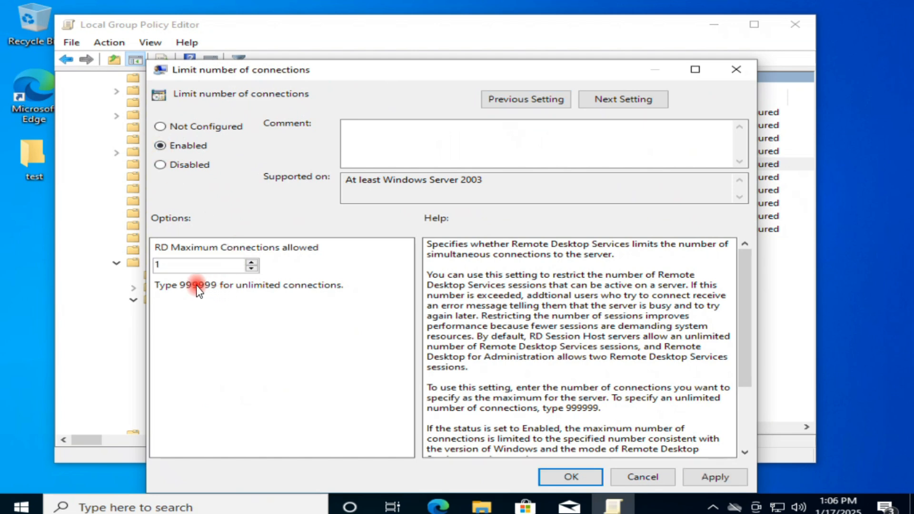
{"action": "left_click_drag", "start_coordinate": [186, 264], "coordinate": [159, 265]}
{"action": "key", "text": "BackSpace"}
{"action": "type", "text": "999999"}
{"action": "left_click", "coordinate": [710, 470]}
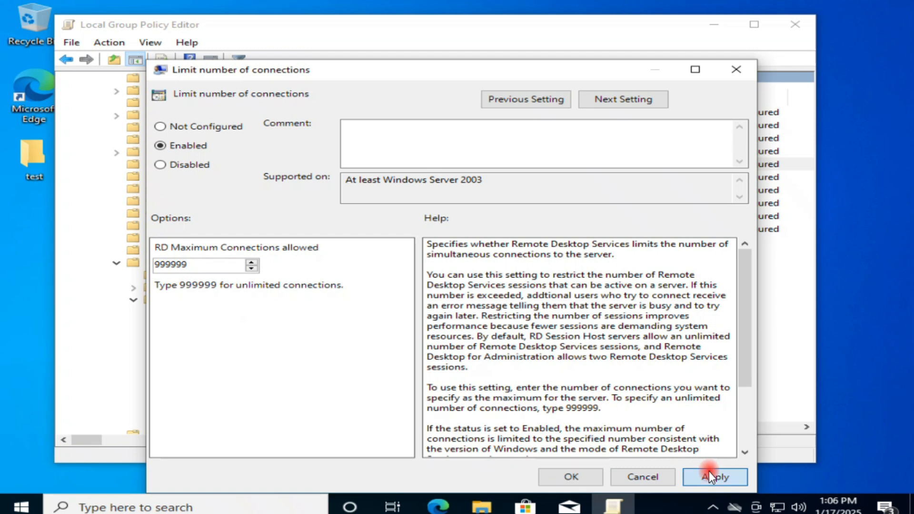
{"action": "left_click", "coordinate": [585, 477]}
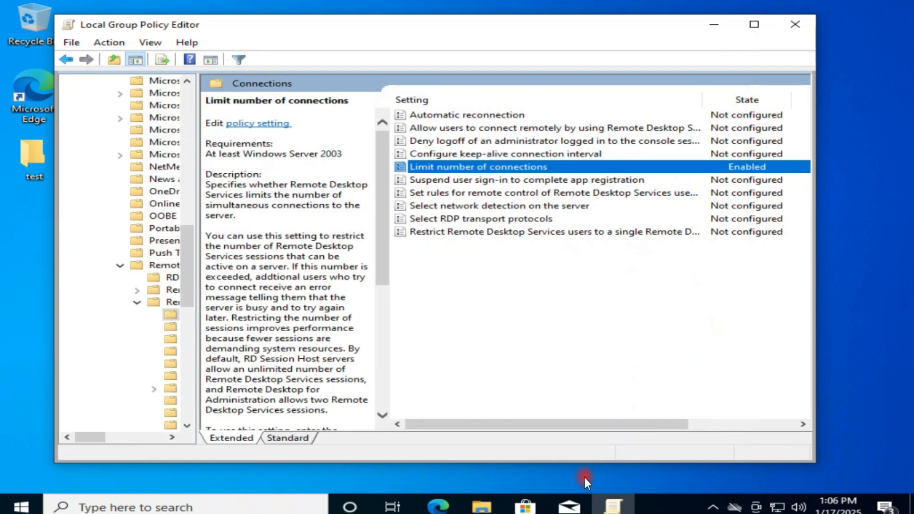
Set the "Restrict Remote Desktop Services users to a single Remote Desktop Services session" policy to Disabled, save it and close the policy editor.
{"action": "left_click", "coordinate": [444, 234]}
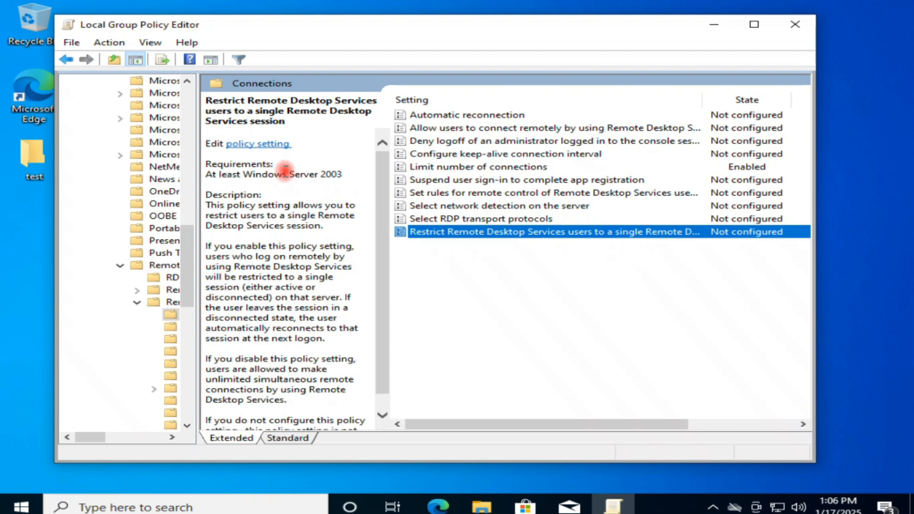
{"action": "left_click", "coordinate": [274, 143]}
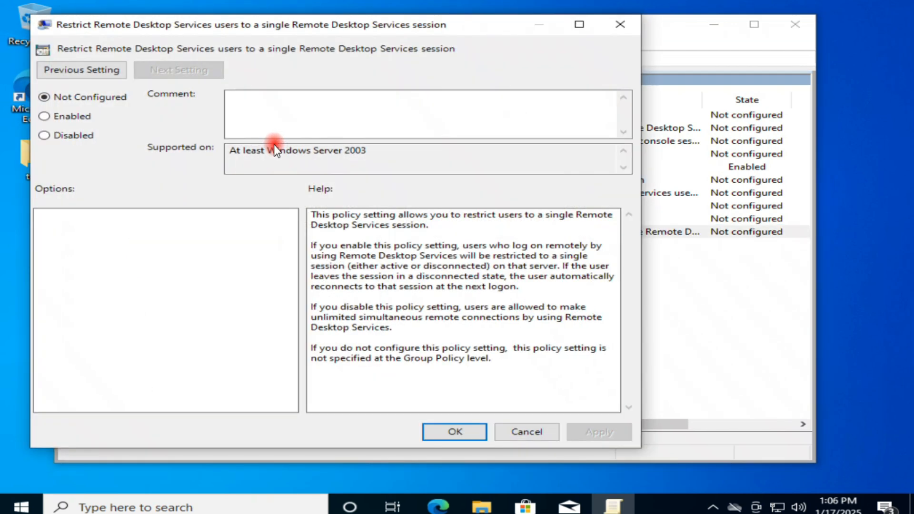
{"action": "left_click", "coordinate": [80, 136]}
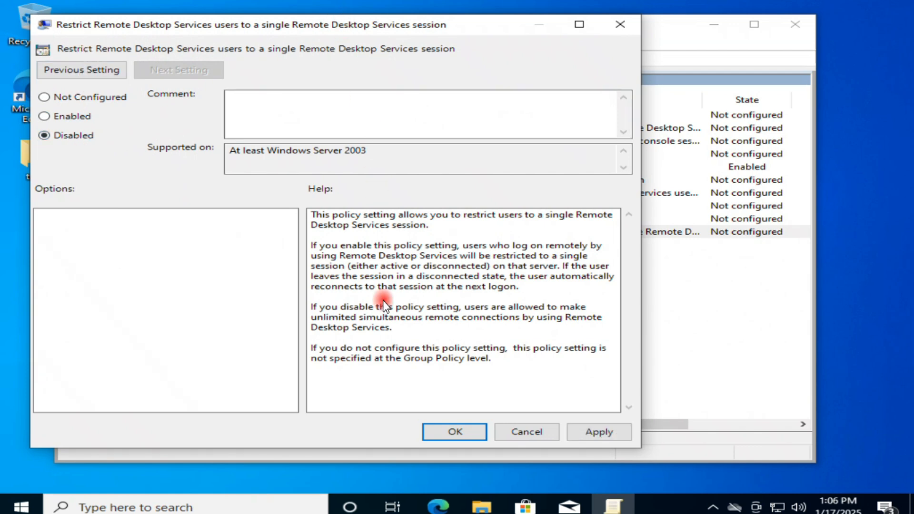
{"action": "left_click", "coordinate": [593, 438]}
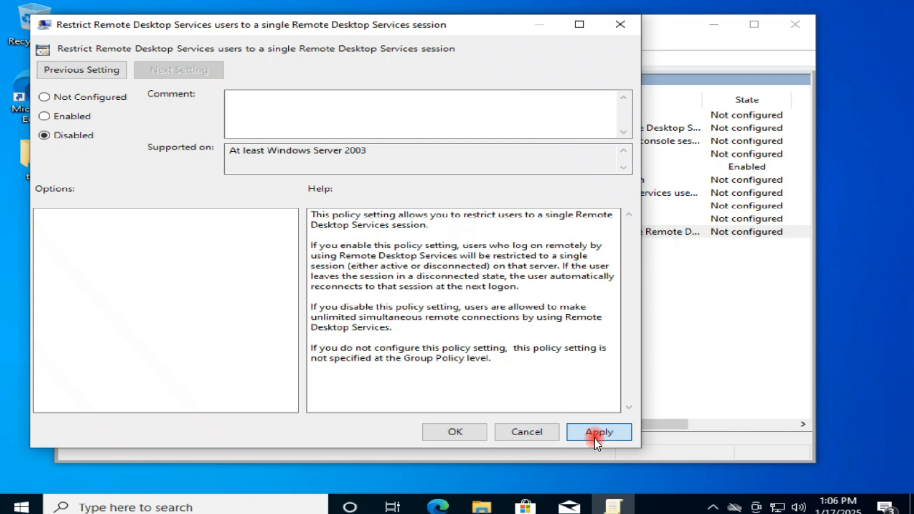
{"action": "left_click", "coordinate": [460, 432]}
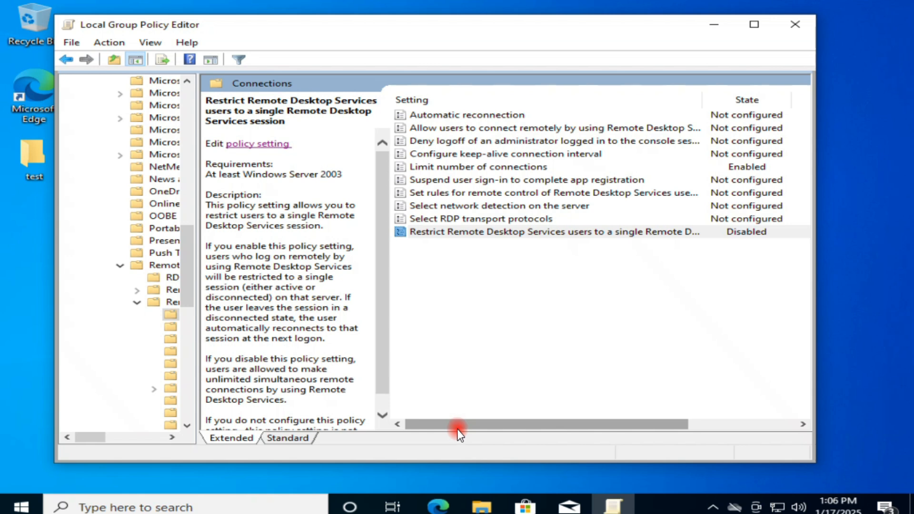
{"action": "left_click", "coordinate": [482, 232]}
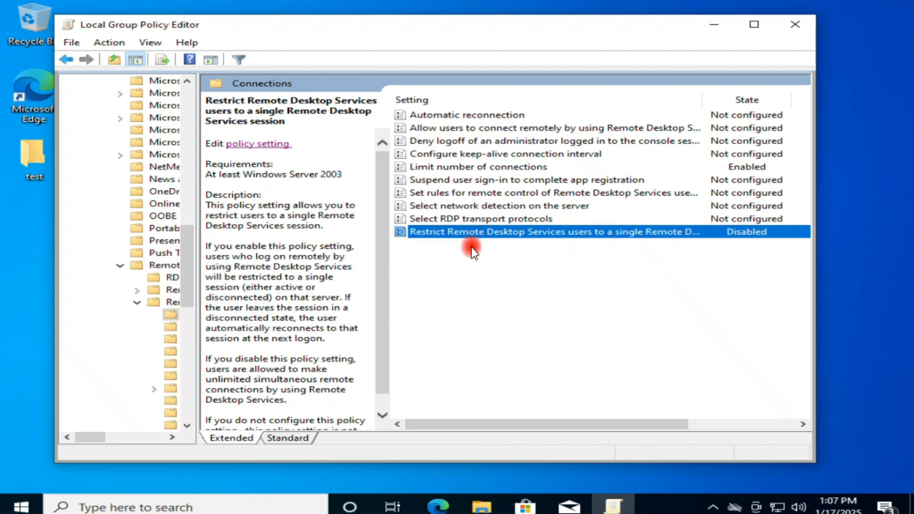
{"action": "left_click", "coordinate": [796, 26]}
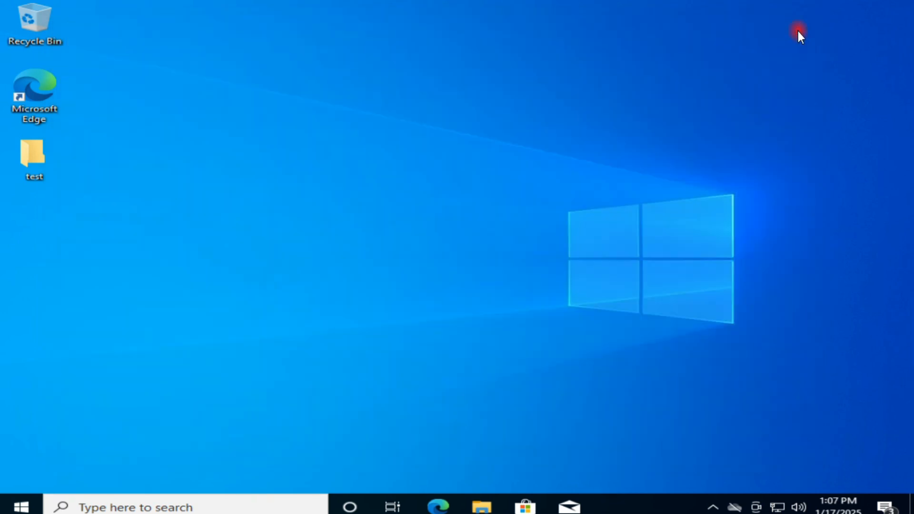
Open the properties of This PC from a maximized File Explorer window.
{"action": "key", "text": "super+e"}
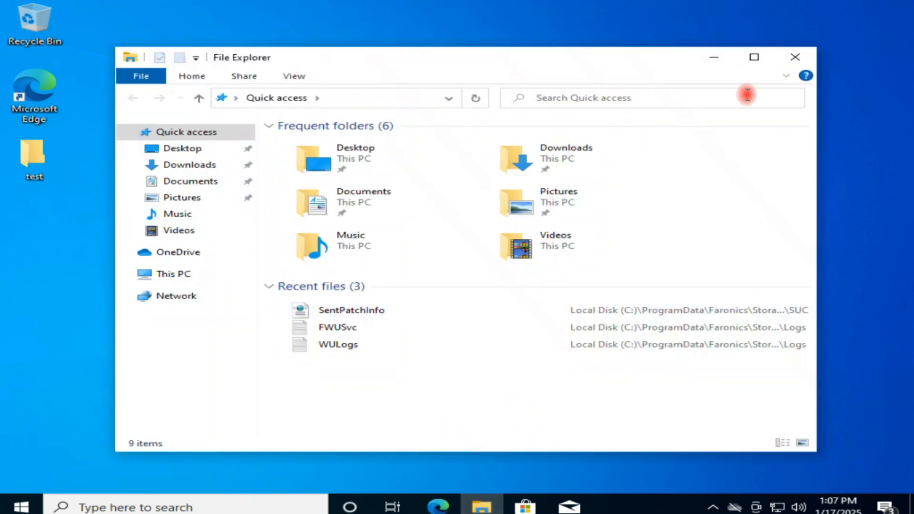
{"action": "left_click", "coordinate": [753, 57]}
{"action": "left_click", "coordinate": [72, 218]}
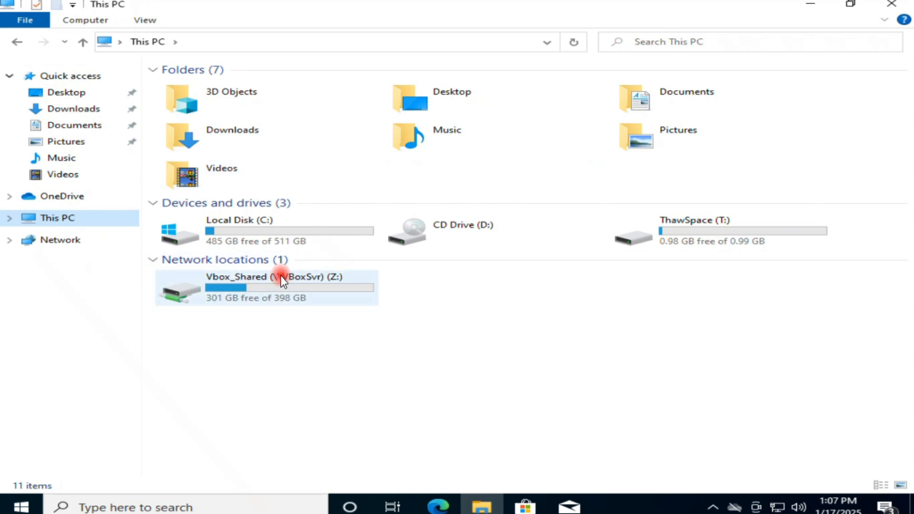
{"action": "right_click", "coordinate": [52, 219]}
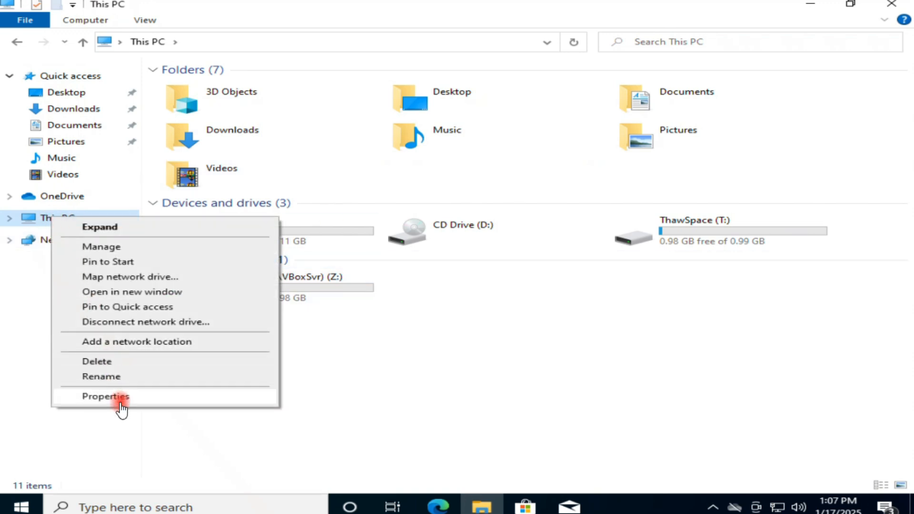
{"action": "left_click", "coordinate": [101, 402]}
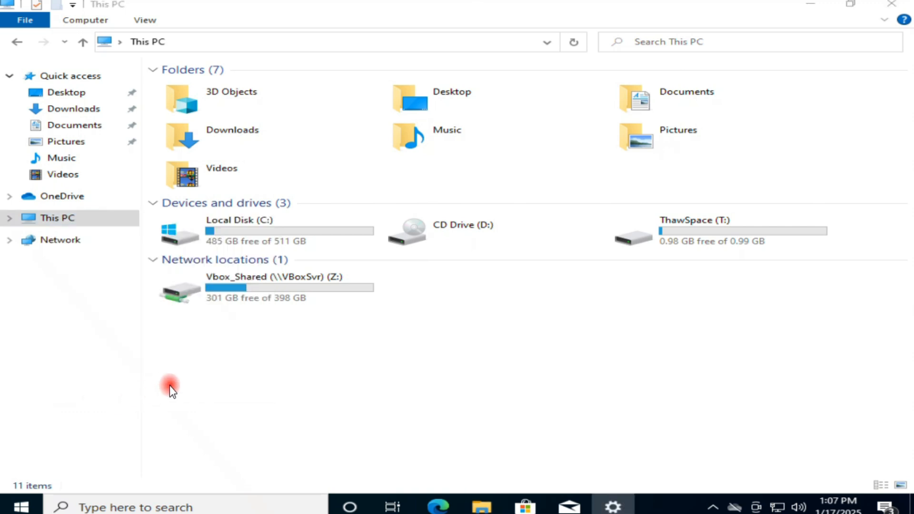
Open the advanced system settings and minimize the other windows so only the System Properties dialog stays on the desktop.
{"action": "scroll", "coordinate": [585, 258], "scroll_direction": "down", "scroll_amount": 5}
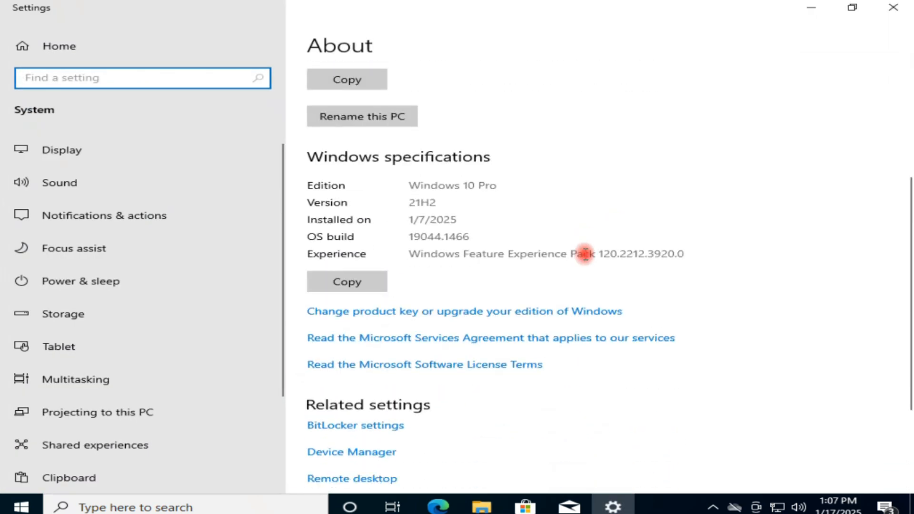
{"action": "scroll", "coordinate": [585, 253], "scroll_direction": "down", "scroll_amount": 1}
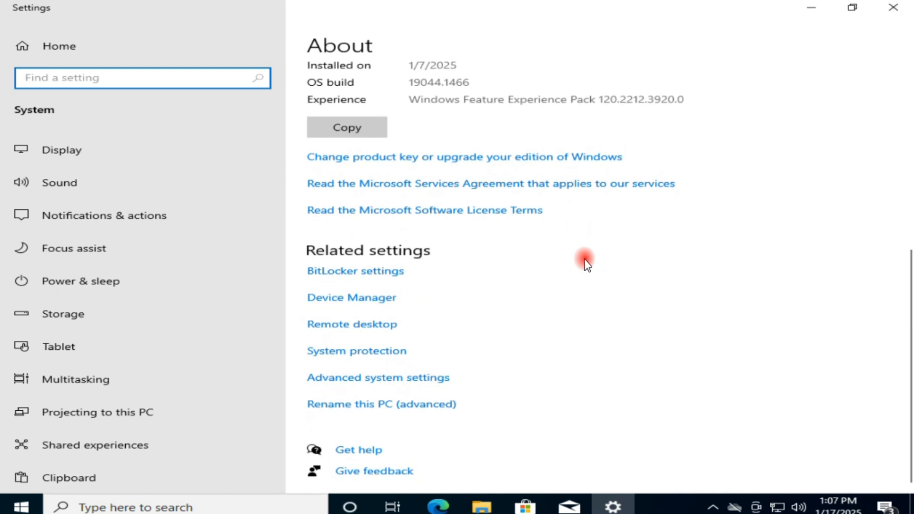
{"action": "left_click", "coordinate": [413, 381]}
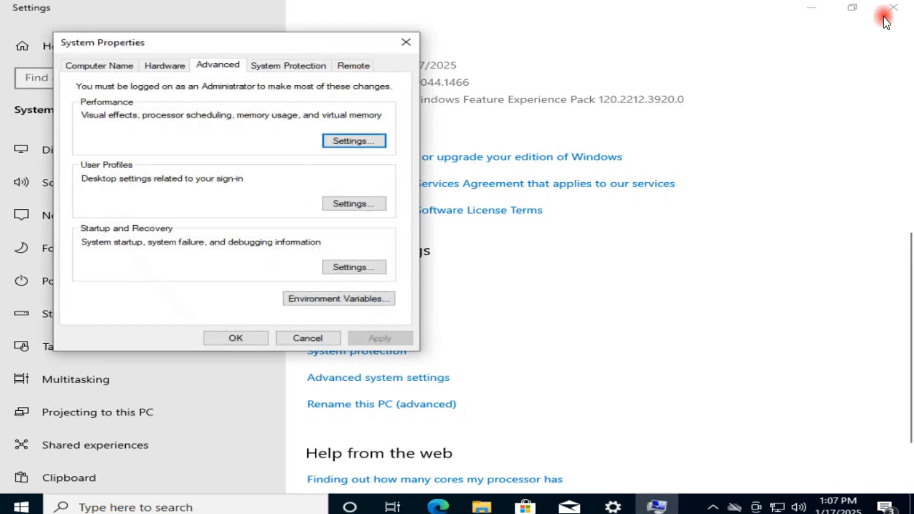
{"action": "left_click", "coordinate": [816, 6]}
{"action": "left_click_drag", "start_coordinate": [306, 39], "coordinate": [488, 49]}
{"action": "left_click", "coordinate": [816, 5]}
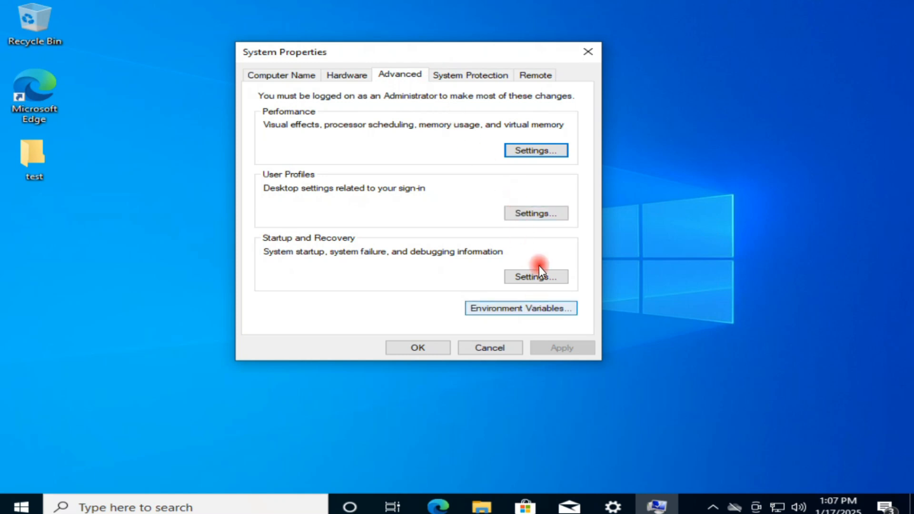
Allow remote connections to this computer, keeping Network Level Authentication required, and save the System Properties.
{"action": "left_click", "coordinate": [533, 75]}
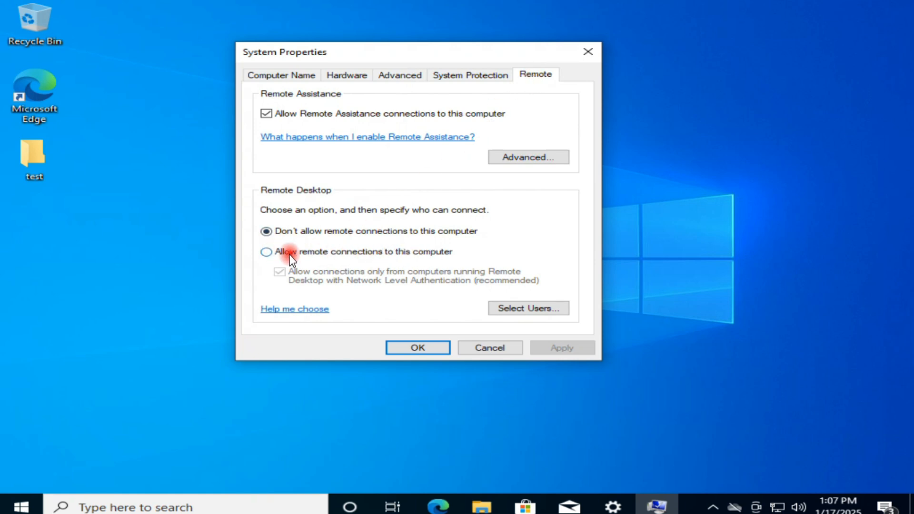
{"action": "left_click", "coordinate": [272, 254]}
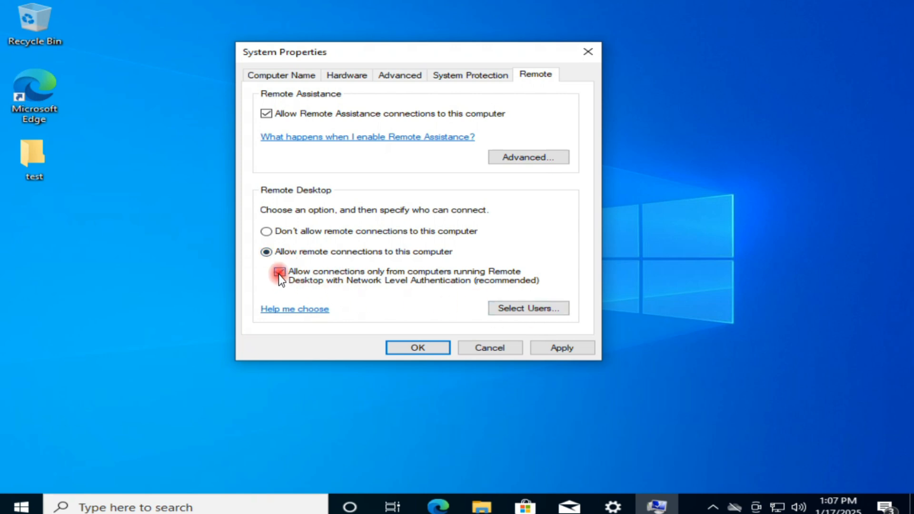
{"action": "left_click", "coordinate": [279, 273]}
{"action": "left_click", "coordinate": [567, 347]}
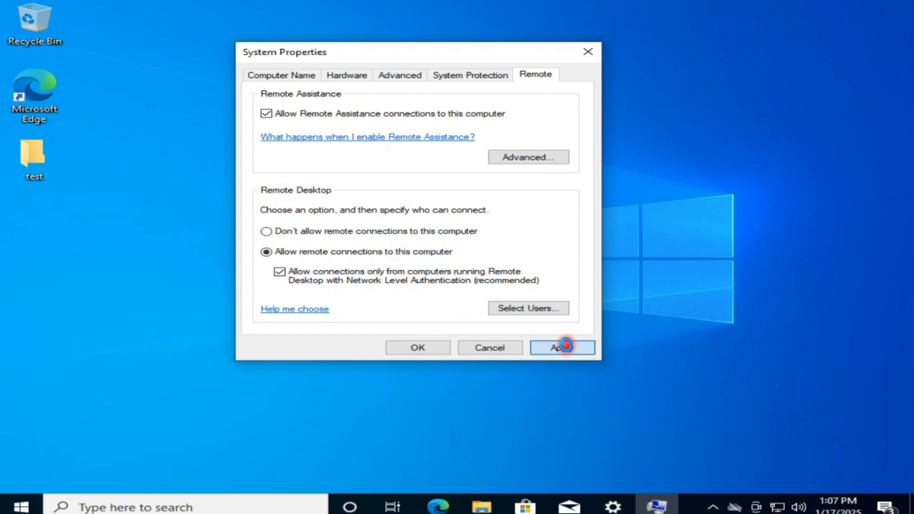
{"action": "left_click", "coordinate": [434, 348]}
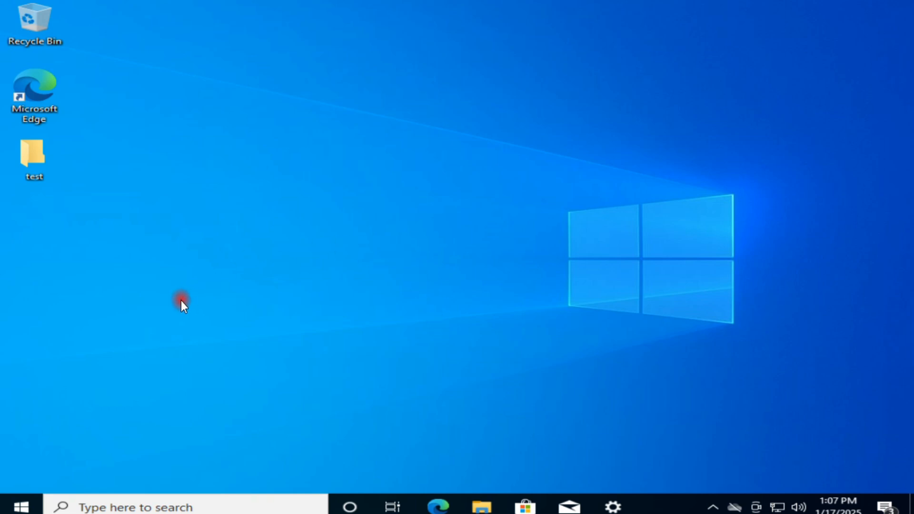
Open the Control Panel by running the command "control".
{"action": "right_click", "coordinate": [19, 506]}
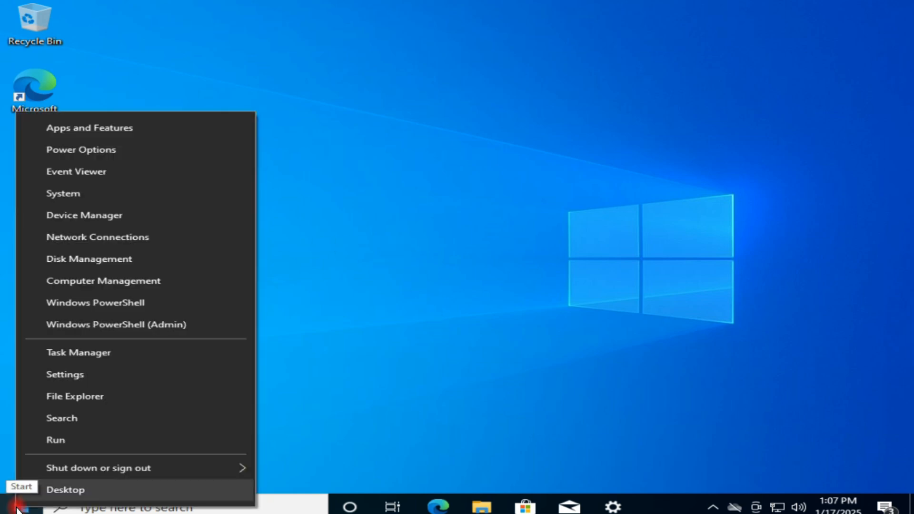
{"action": "left_click", "coordinate": [66, 439]}
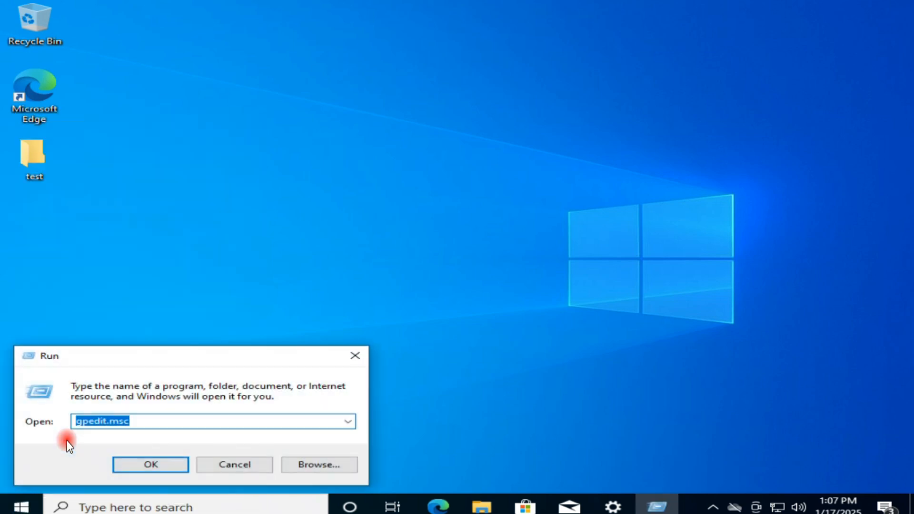
{"action": "type", "text": "con"}
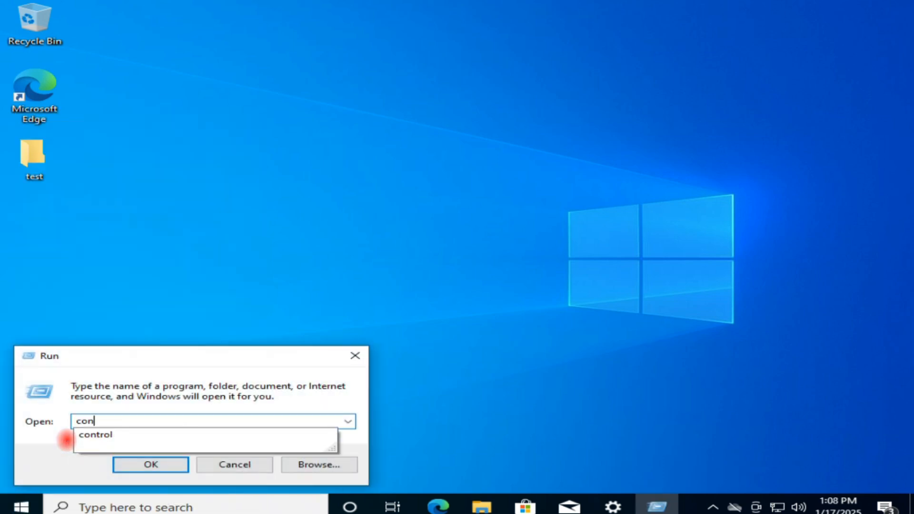
{"action": "type", "text": "trol"}
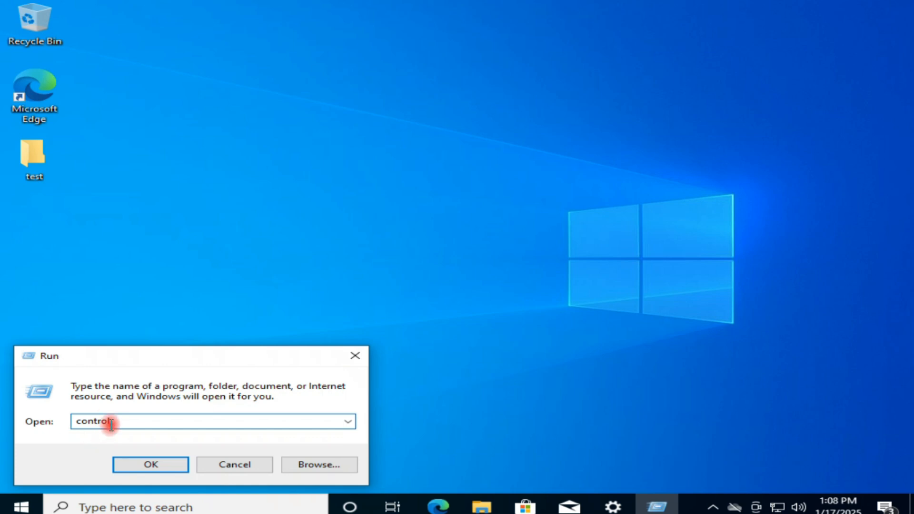
{"action": "left_click", "coordinate": [158, 470]}
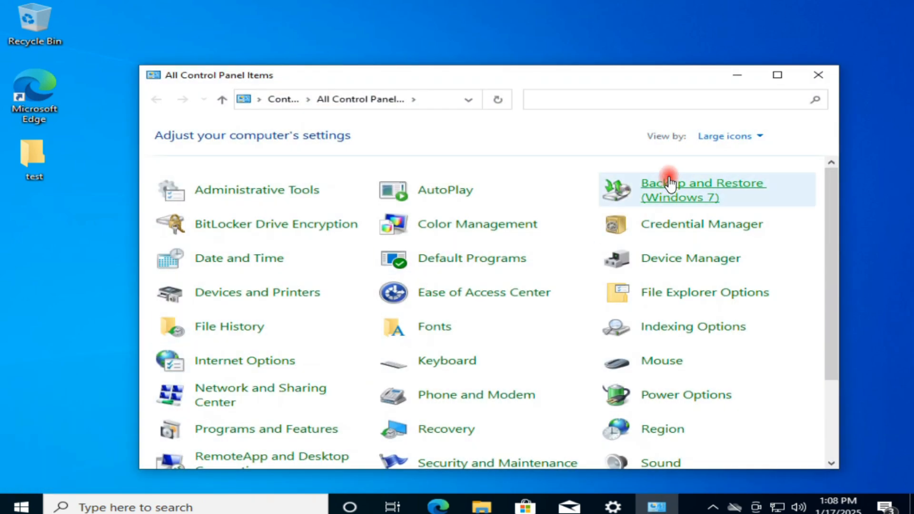
Maximize the Control Panel window and switch its view to Category and back to Large icons.
{"action": "left_click", "coordinate": [761, 138]}
{"action": "left_click", "coordinate": [761, 150]}
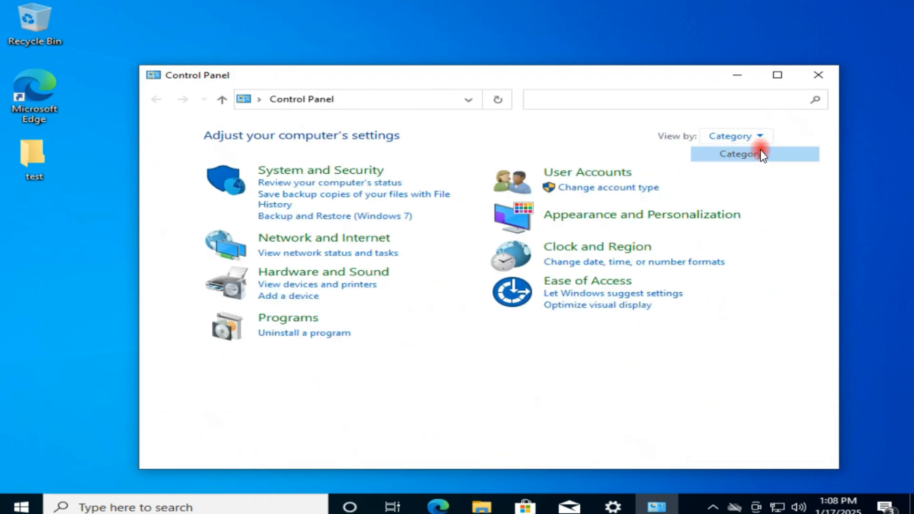
{"action": "left_click", "coordinate": [776, 79]}
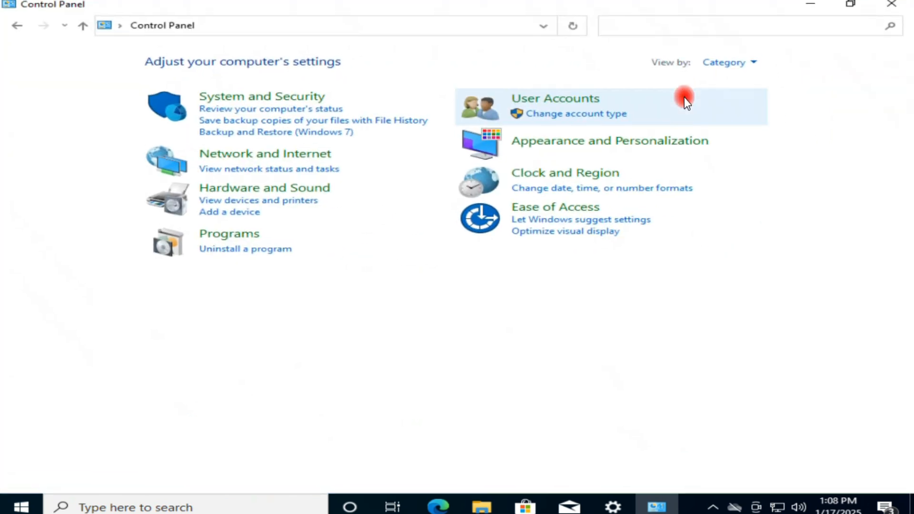
{"action": "left_click", "coordinate": [738, 68]}
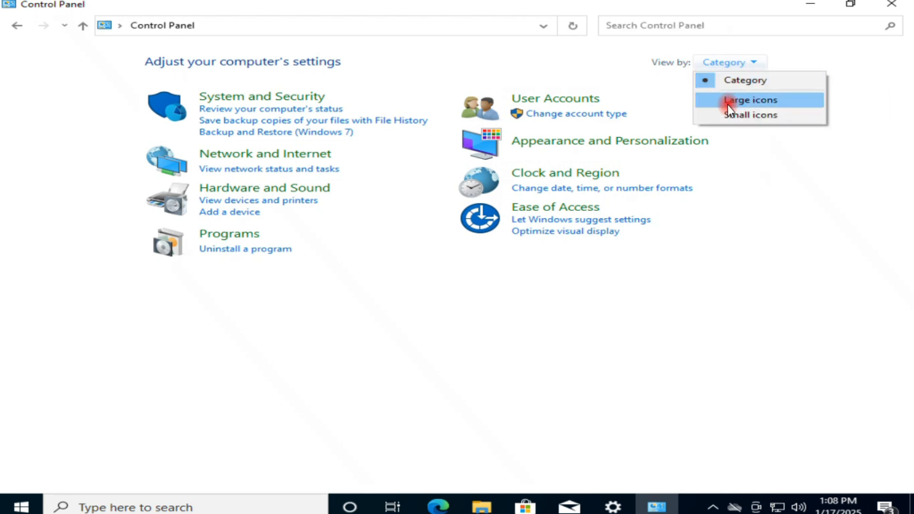
{"action": "left_click", "coordinate": [748, 101]}
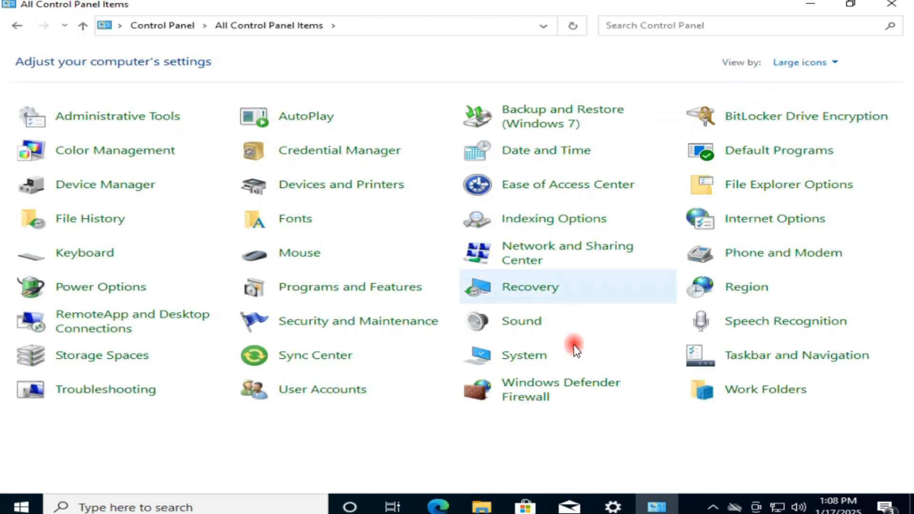
Open the list of apps and features allowed through Windows Defender Firewall.
{"action": "left_click", "coordinate": [572, 394]}
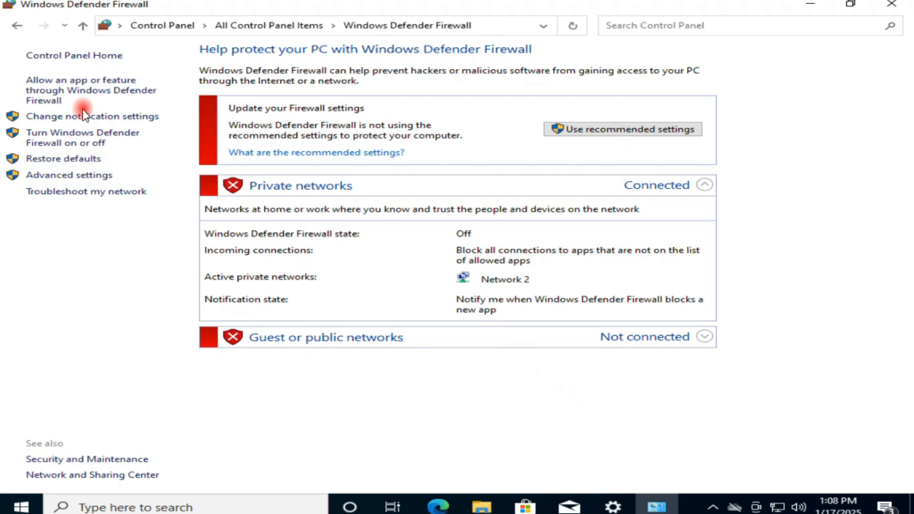
{"action": "left_click", "coordinate": [62, 90]}
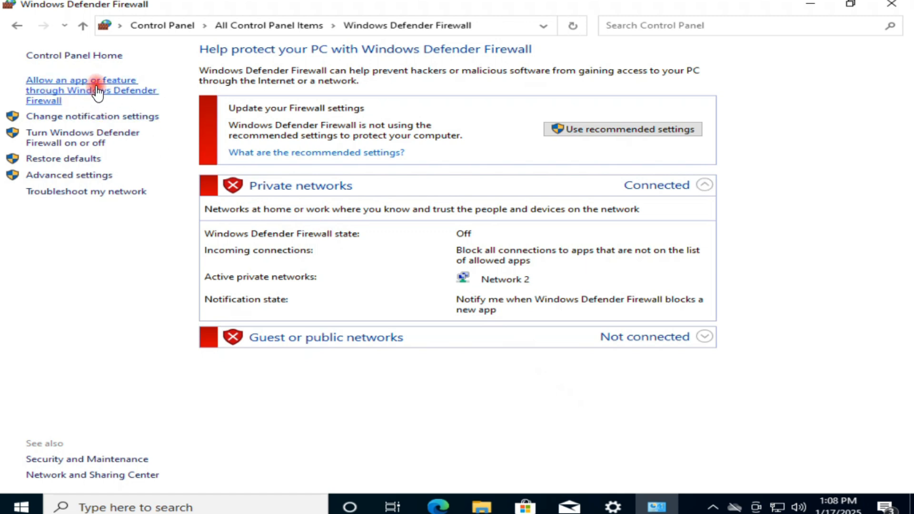
{"action": "left_click", "coordinate": [82, 87]}
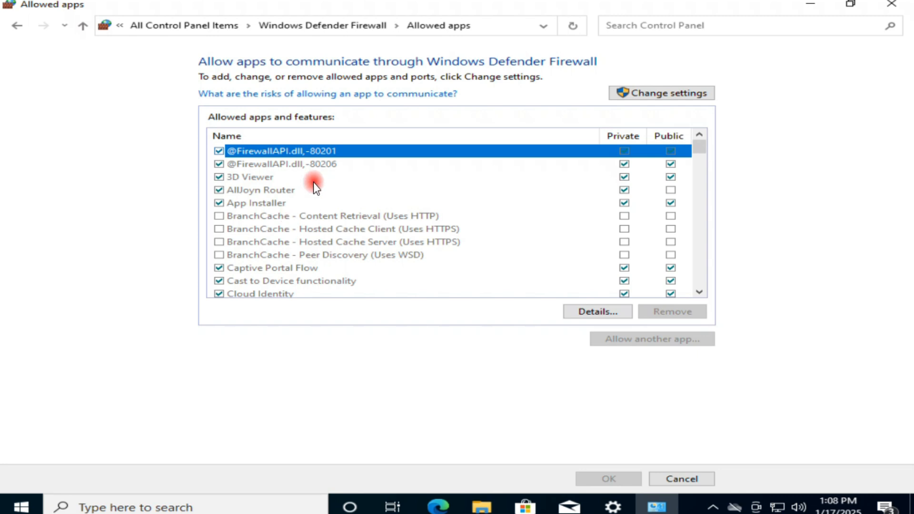
Find and select the Remote Desktop entry in the list of allowed apps and features.
{"action": "scroll", "coordinate": [437, 219], "scroll_direction": "down", "scroll_amount": 4}
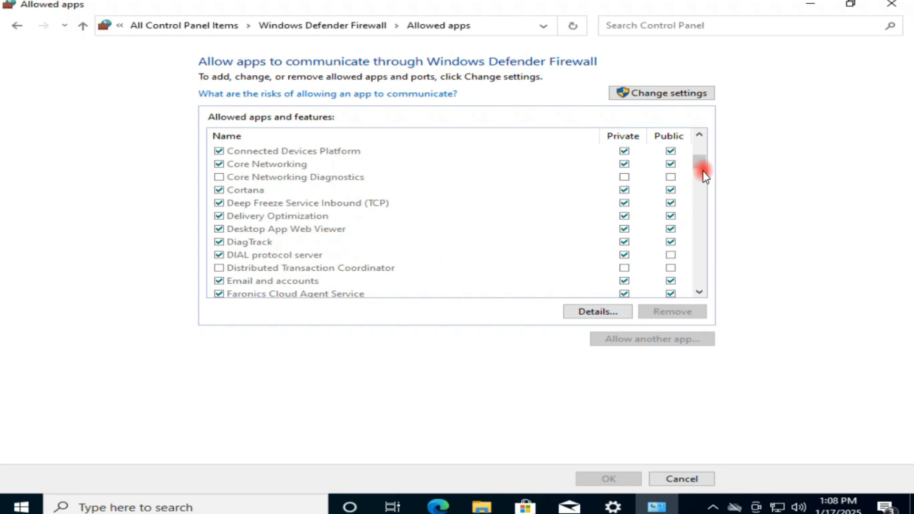
{"action": "left_click", "coordinate": [298, 246]}
{"action": "key", "text": "d"}
{"action": "key", "text": "d"}
{"action": "key", "text": "d"}
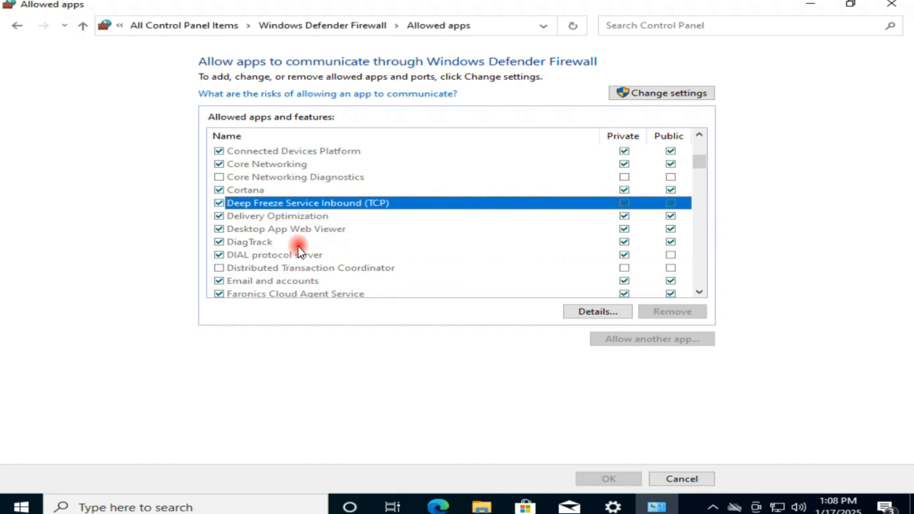
{"action": "key", "text": "r"}
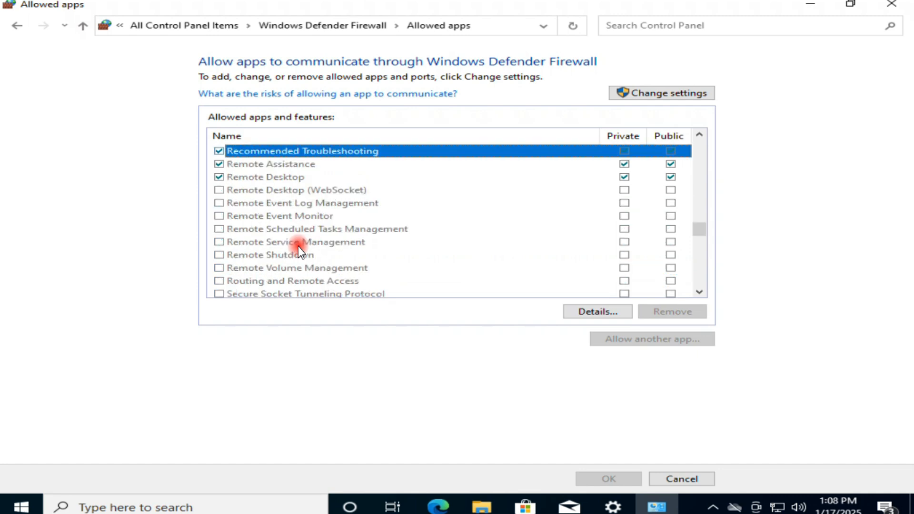
{"action": "left_click", "coordinate": [250, 178]}
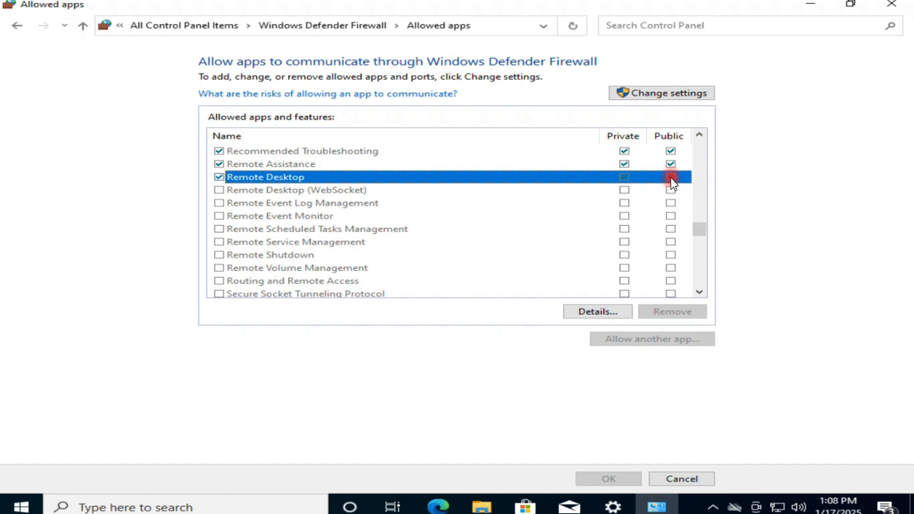
Check whether Remote Desktop is allowed on Private and Public networks, then minimize the firewall window.
{"action": "left_click", "coordinate": [580, 229]}
{"action": "left_click", "coordinate": [625, 178]}
{"action": "left_click", "coordinate": [675, 177]}
{"action": "left_click", "coordinate": [592, 193]}
{"action": "left_click", "coordinate": [628, 214]}
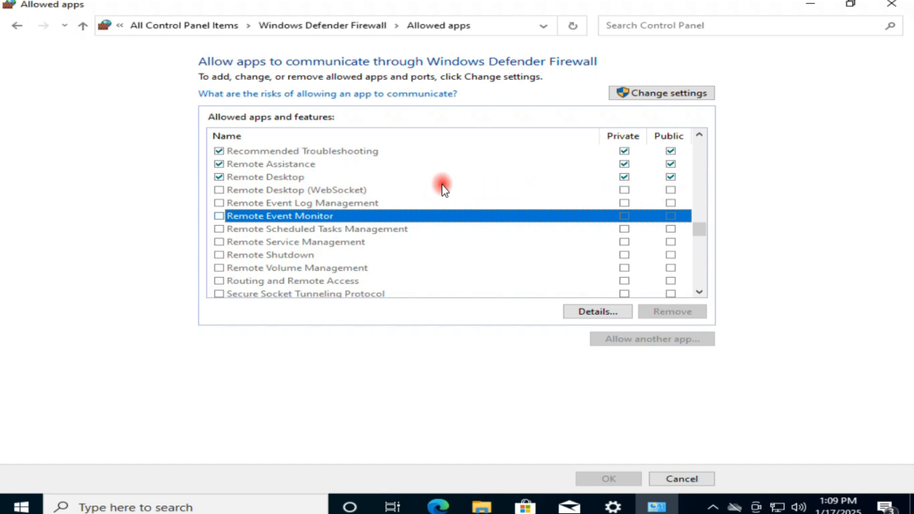
{"action": "left_click", "coordinate": [590, 189]}
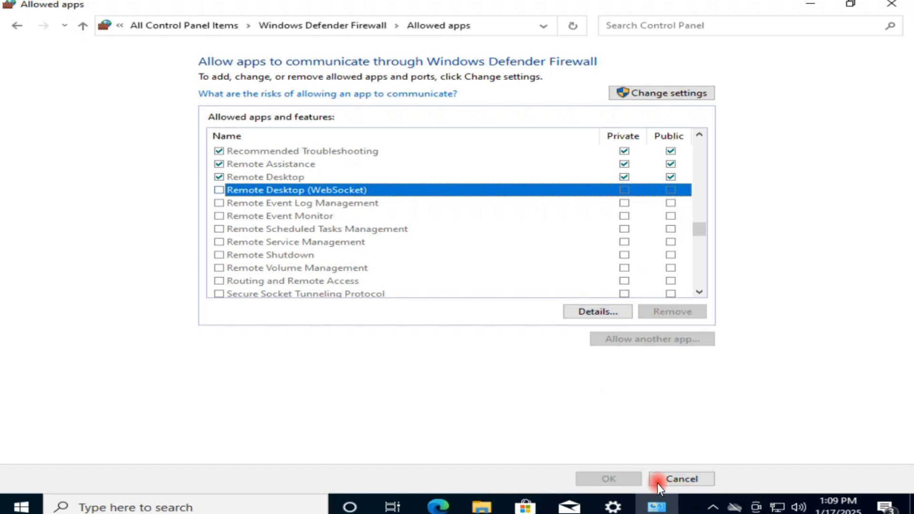
{"action": "left_click", "coordinate": [810, 7]}
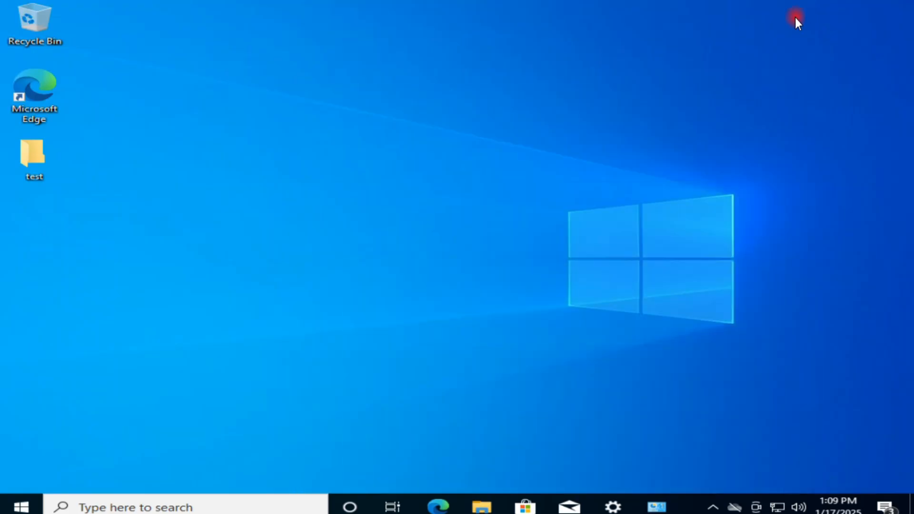
Restart the computer to apply the Remote Desktop changes.
{"action": "left_click", "coordinate": [21, 506]}
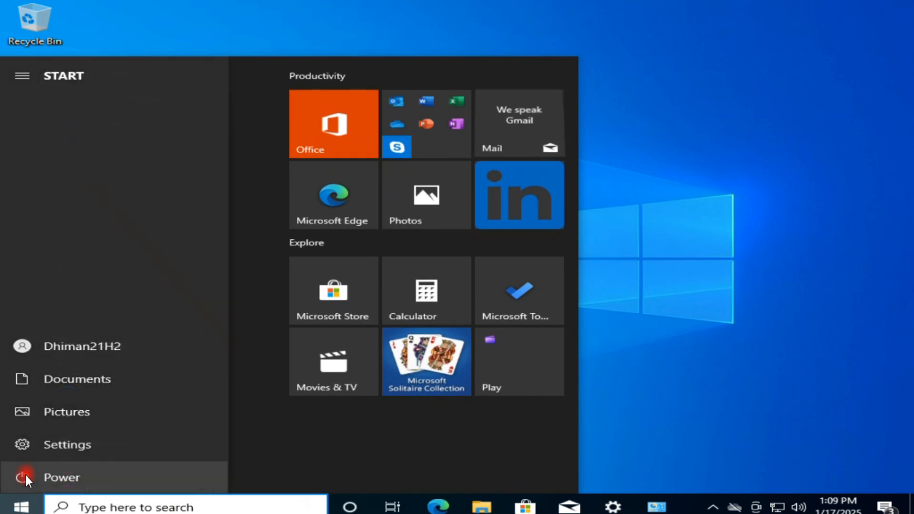
{"action": "left_click", "coordinate": [25, 475]}
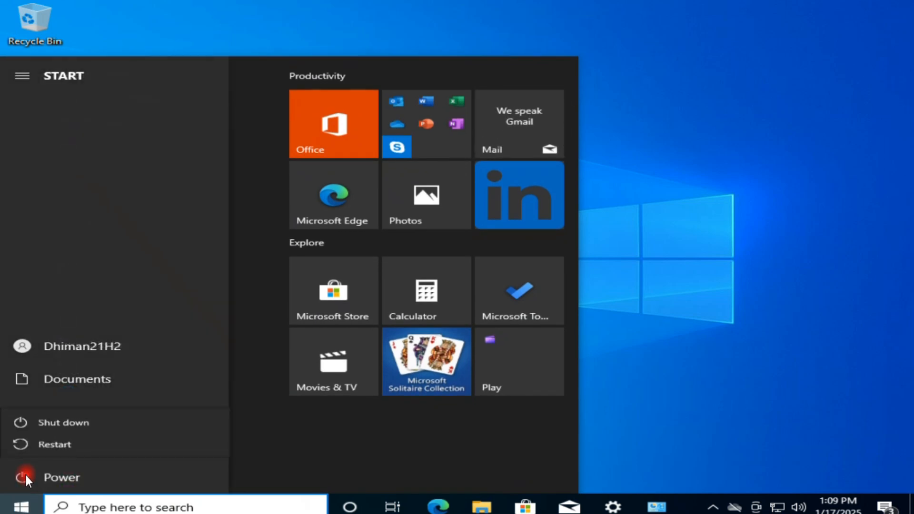
{"action": "left_click", "coordinate": [47, 448]}
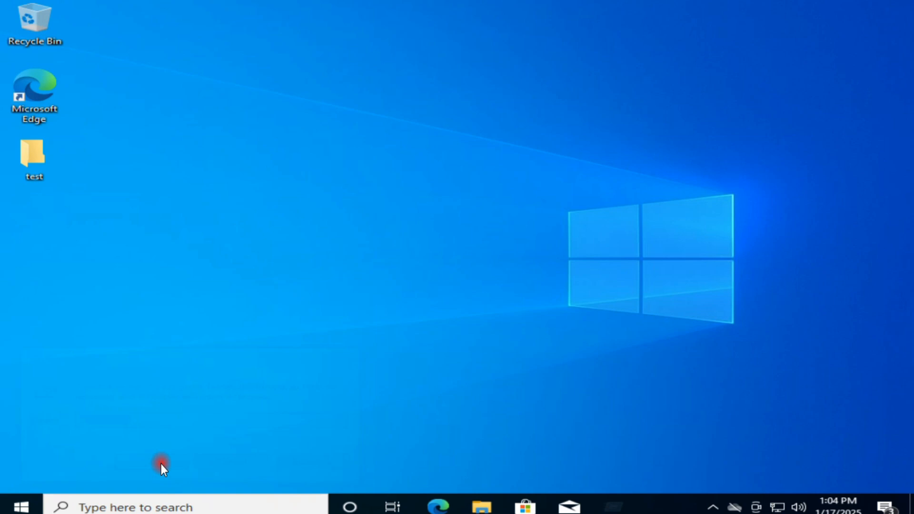